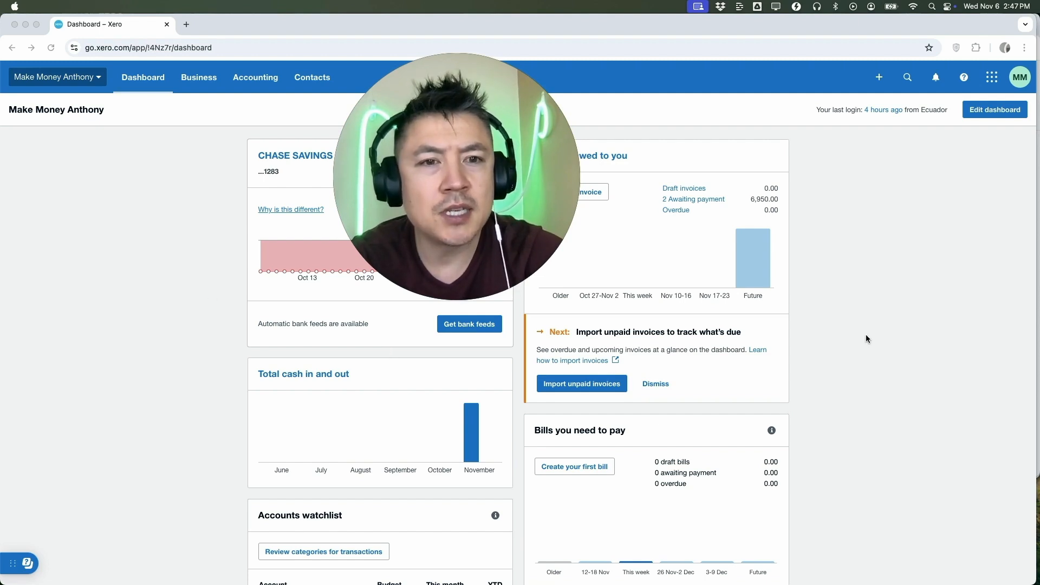
# Start a new quote and add the customer, entered by first name, as a new contact.
pyautogui.click(879, 77)
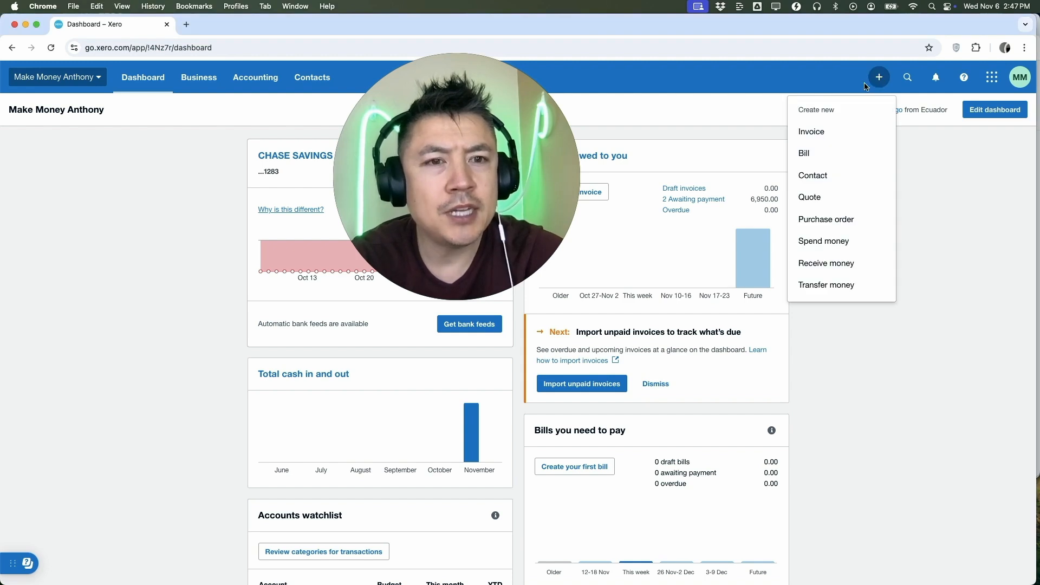
pyautogui.click(840, 202)
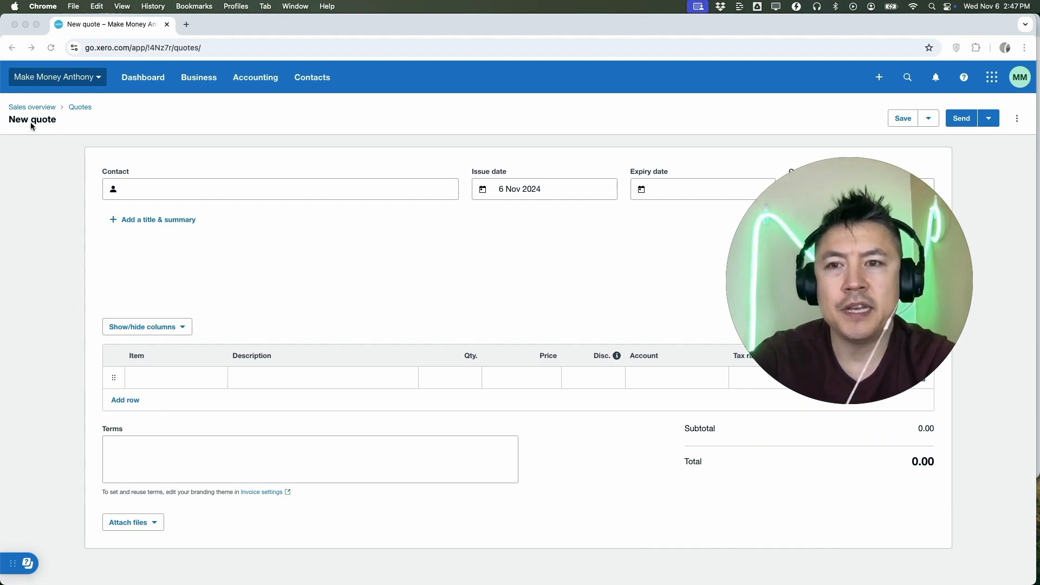
pyautogui.click(151, 191)
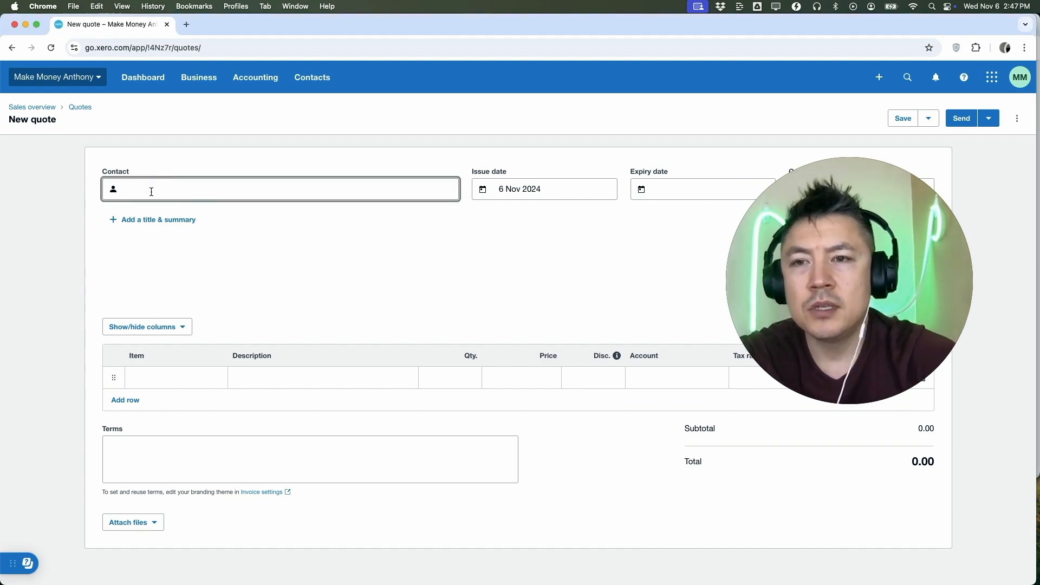
pyautogui.click(197, 195)
pyautogui.write('s')
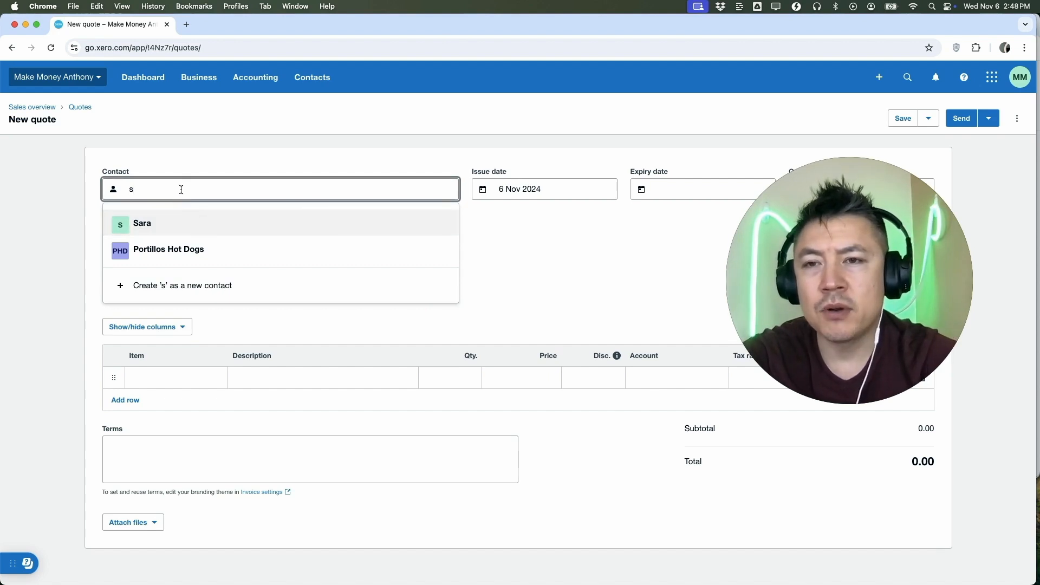
pyautogui.click(194, 155)
pyautogui.click(160, 190)
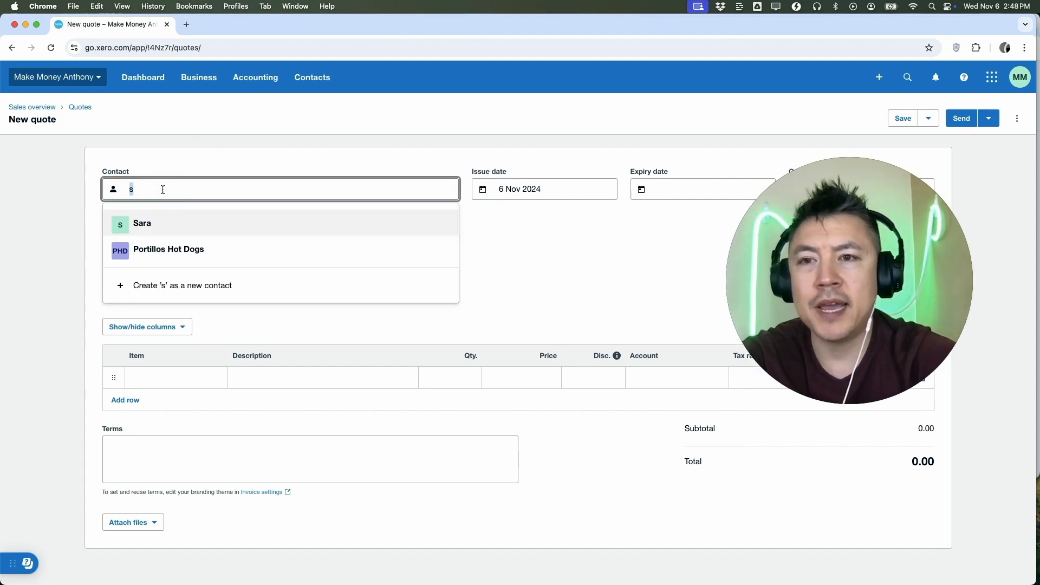
pyautogui.write('Samuel')
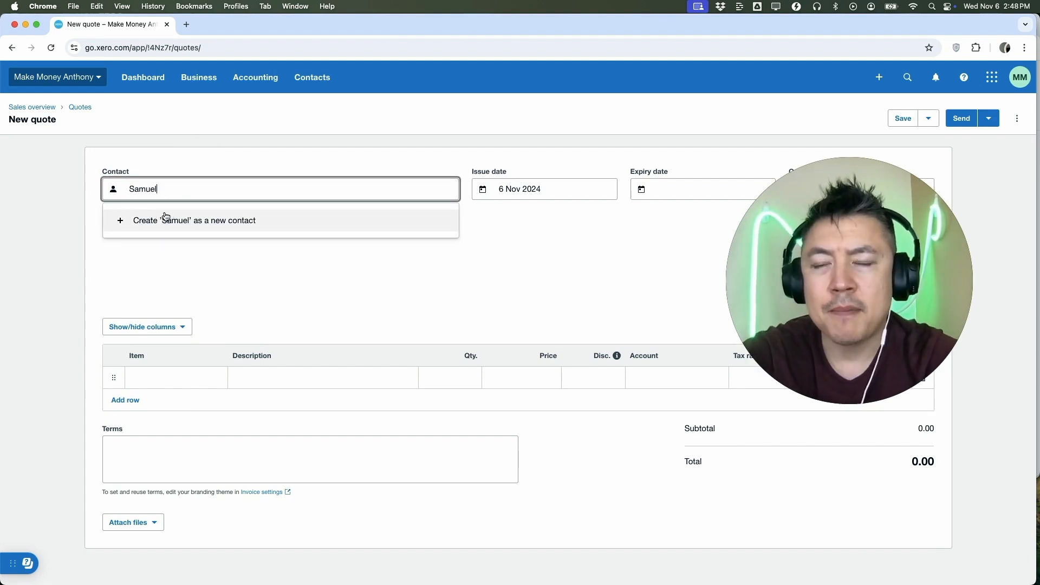
pyautogui.click(169, 219)
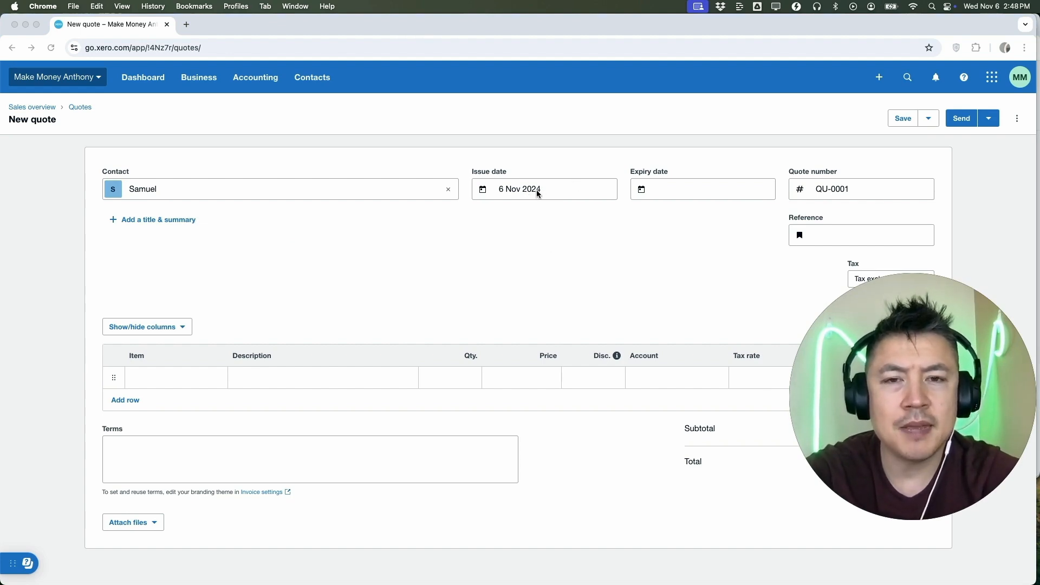
# Set the quote's expiry date to the suggested date in 7 days, 13 Nov 2024.
pyautogui.click(536, 190)
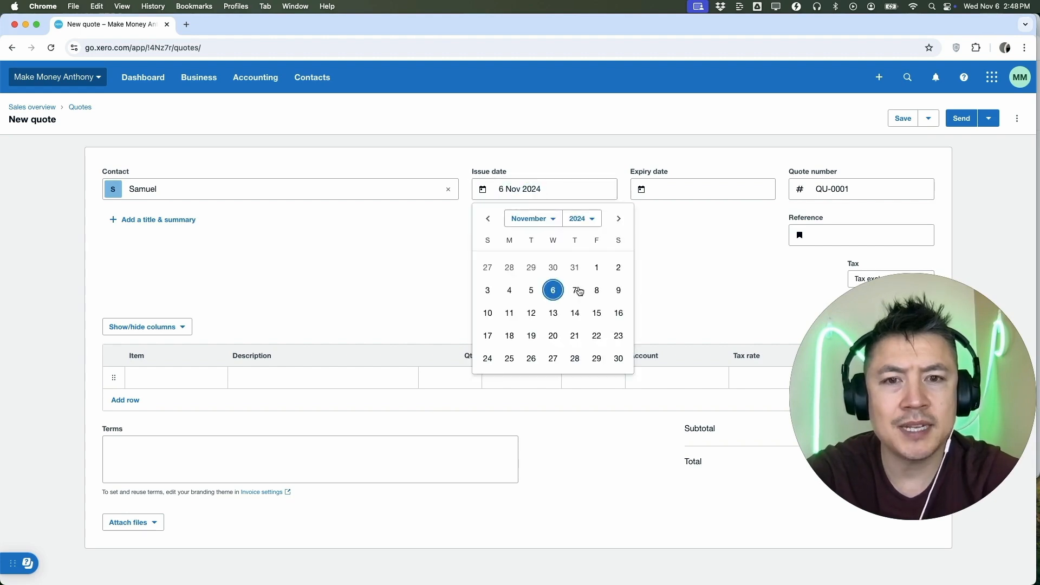
pyautogui.click(579, 145)
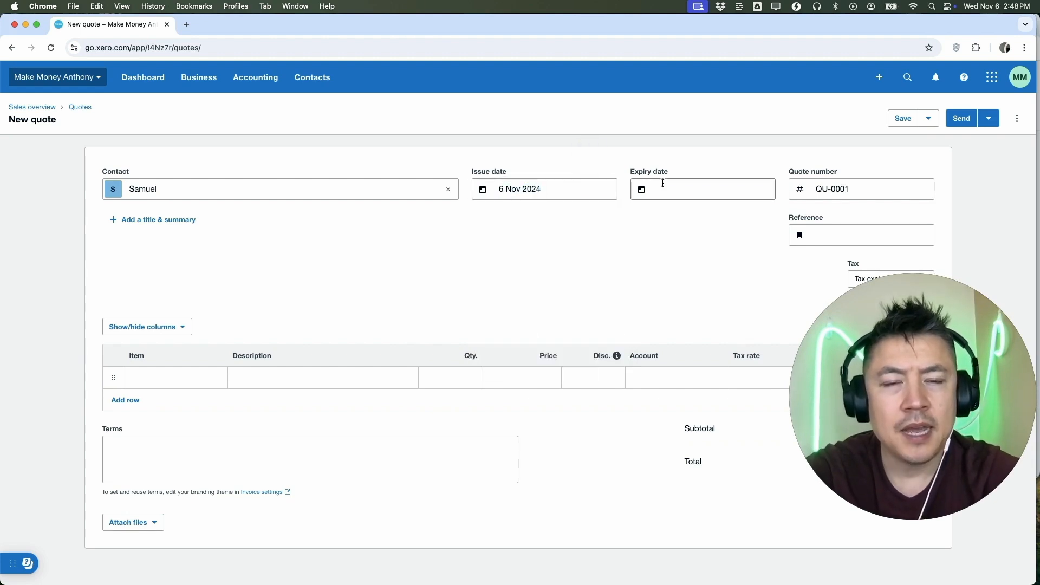
pyautogui.click(694, 190)
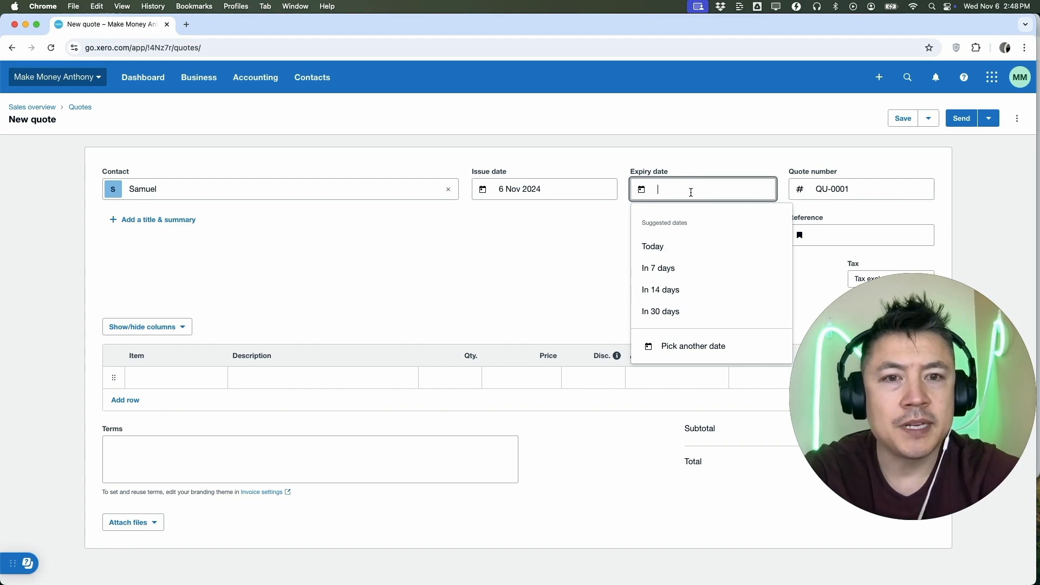
pyautogui.click(661, 275)
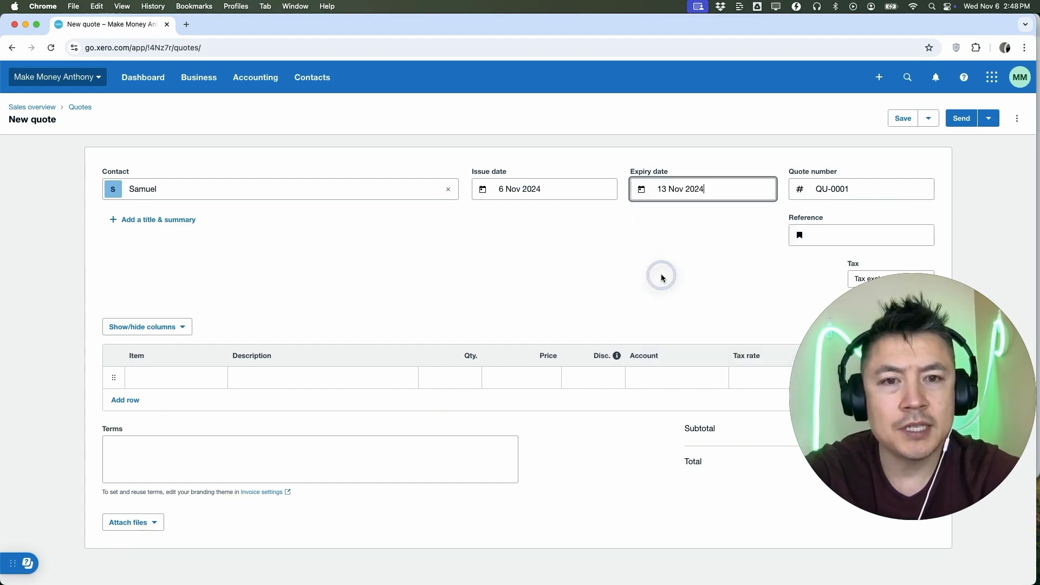
pyautogui.click(678, 239)
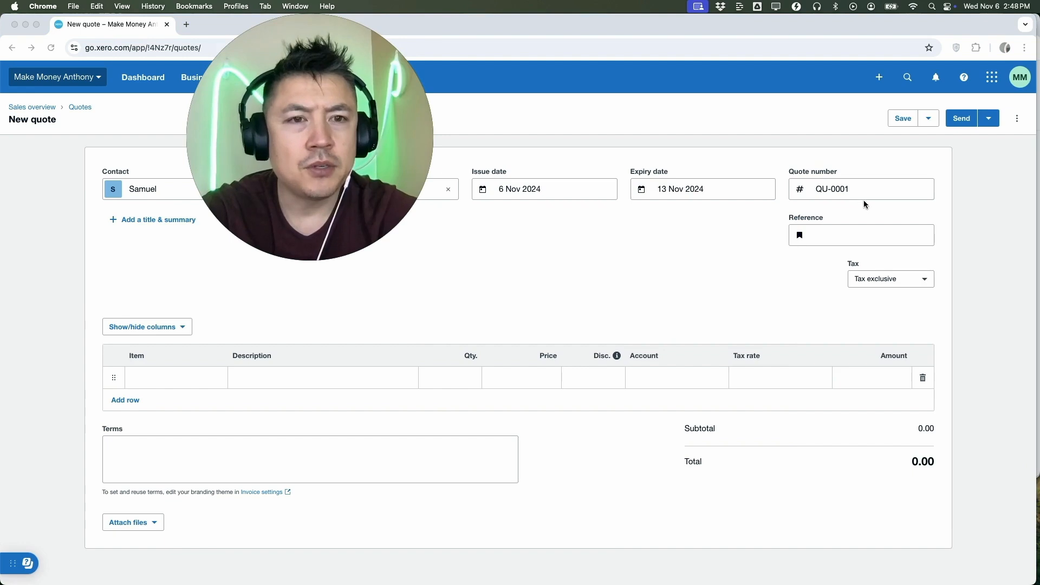
# Enter "3 Youtube channel optimize" as the quote's reference and set its tax treatment to No tax.
pyautogui.click(864, 193)
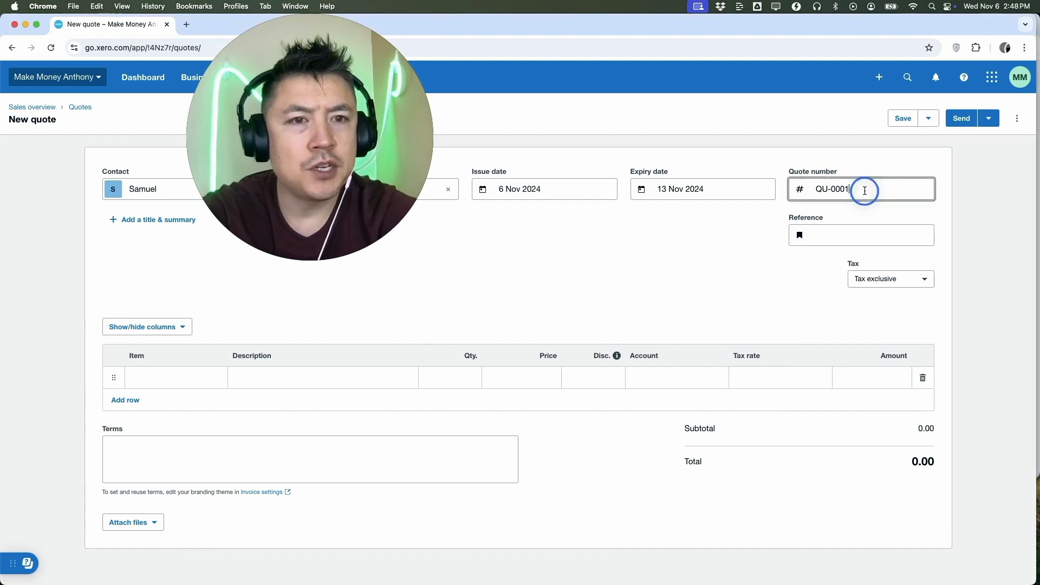
pyautogui.click(829, 237)
pyautogui.write('#')
pyautogui.press('BackSpace')
pyautogui.write('3 Youtube channel optimize')
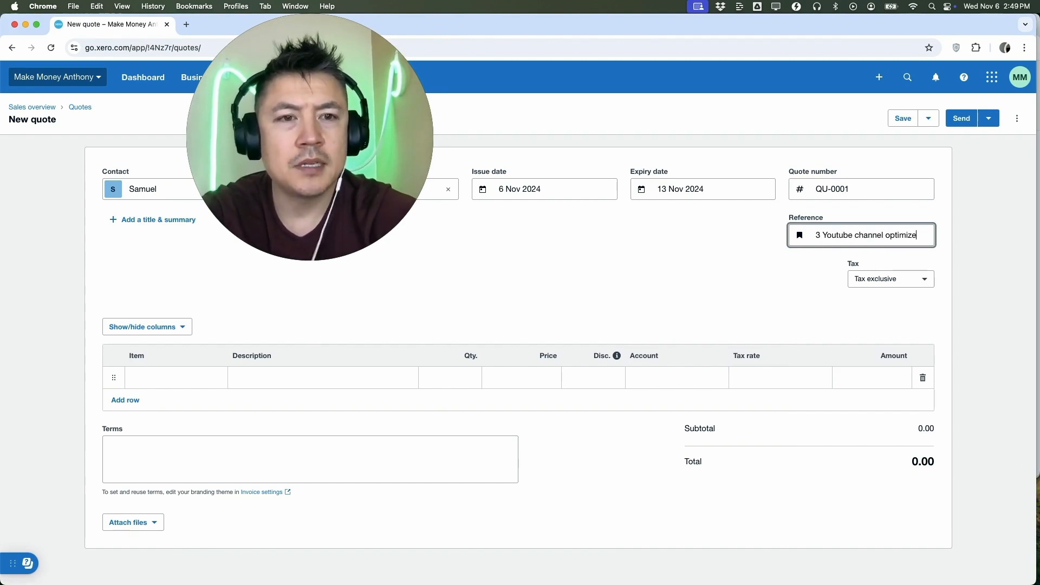
pyautogui.click(739, 297)
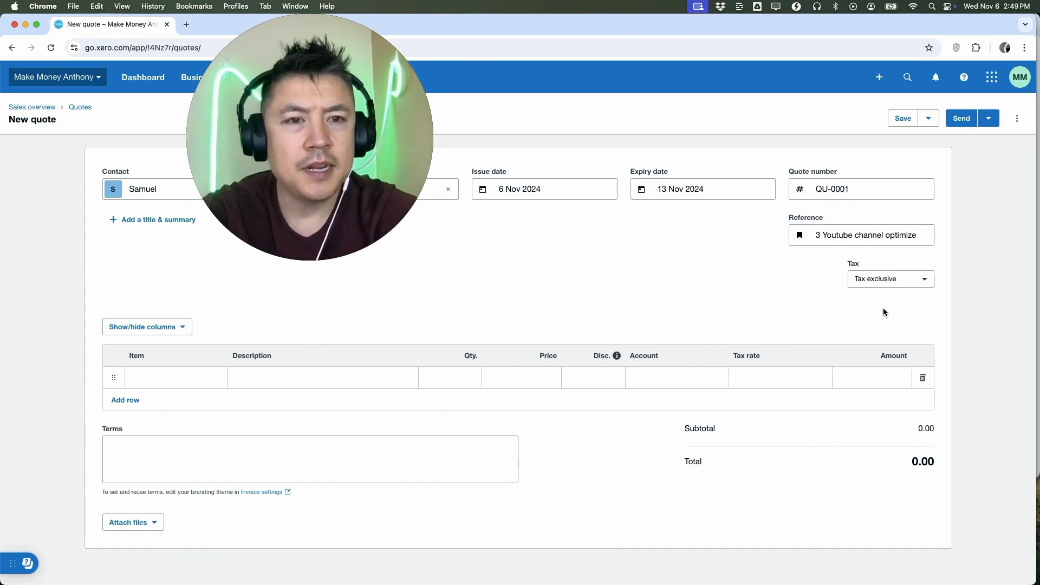
pyautogui.click(918, 282)
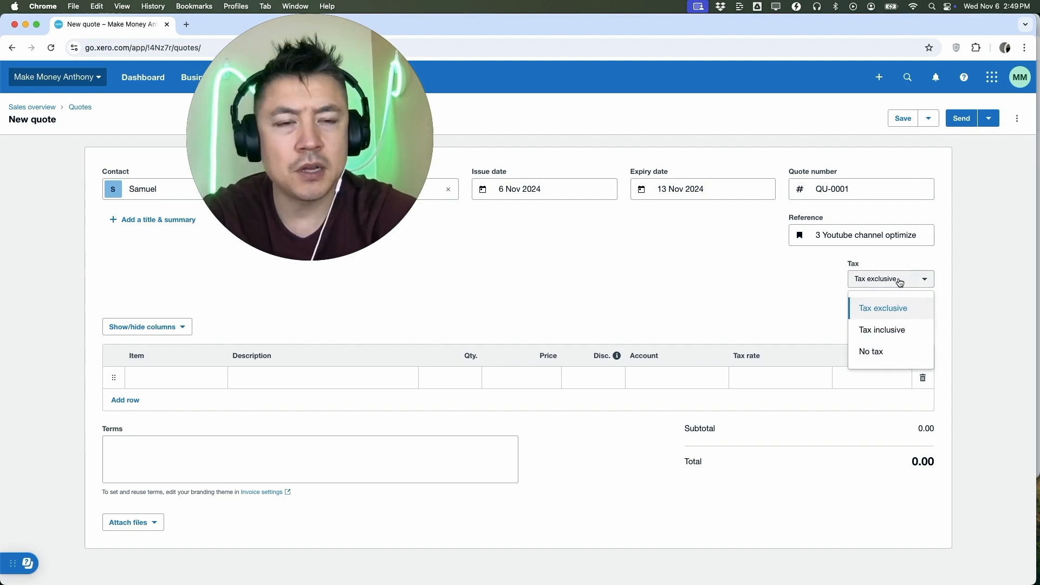
pyautogui.click(871, 352)
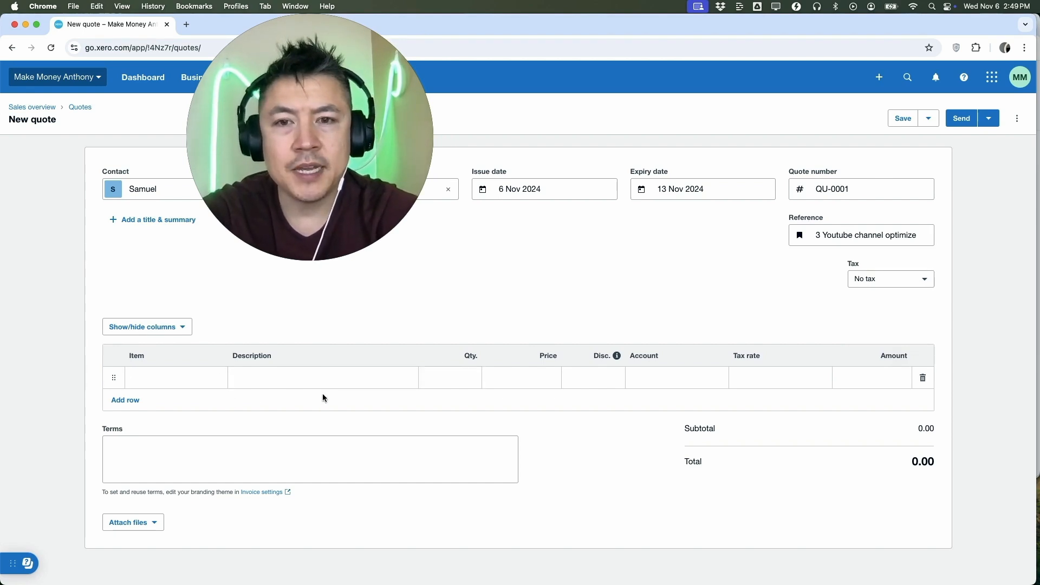
# Fill in the first line item with description "Facebook Marketing", quantity 1, price 2500 and account 4000 - Sales.
pyautogui.click(260, 378)
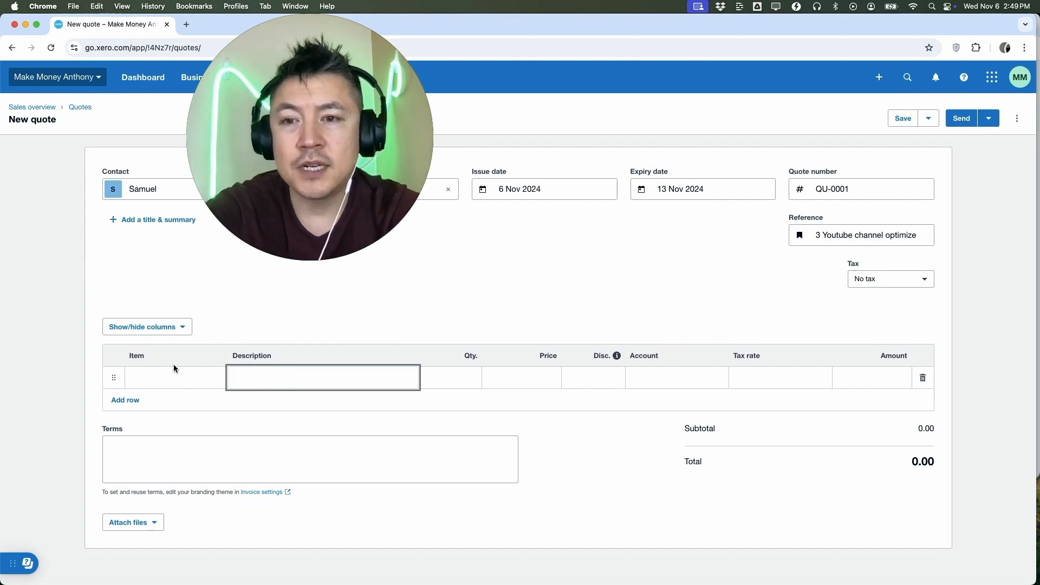
pyautogui.click(146, 383)
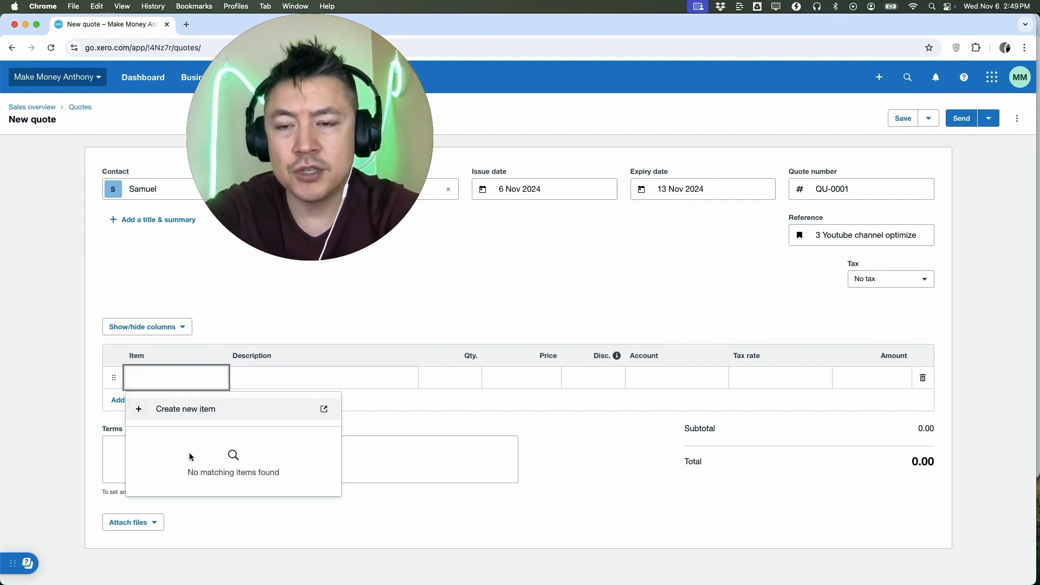
pyautogui.click(411, 301)
pyautogui.click(250, 374)
pyautogui.write('Facebook Marketing')
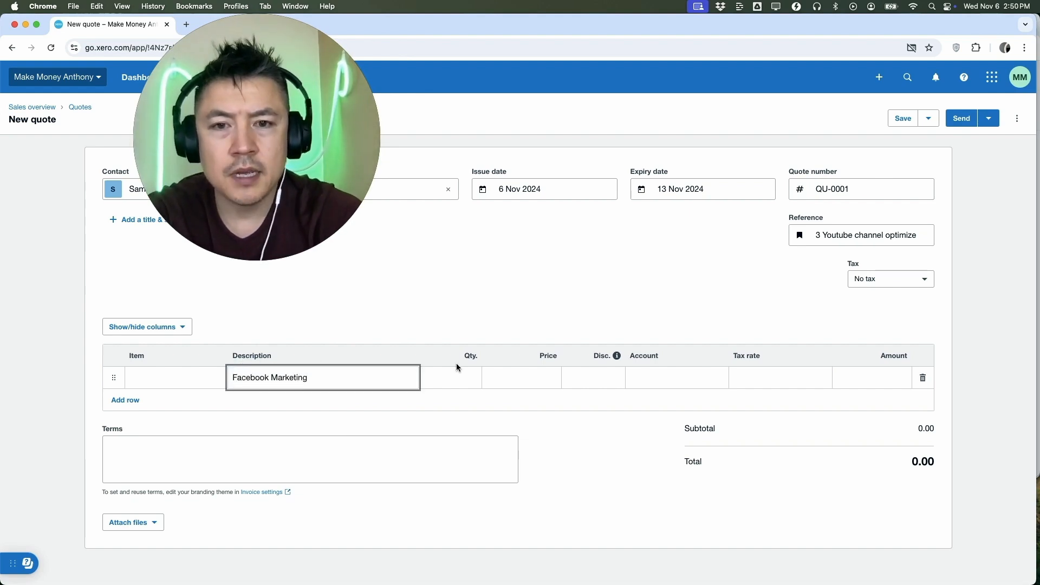
pyautogui.click(470, 374)
pyautogui.write('1')
pyautogui.click(547, 378)
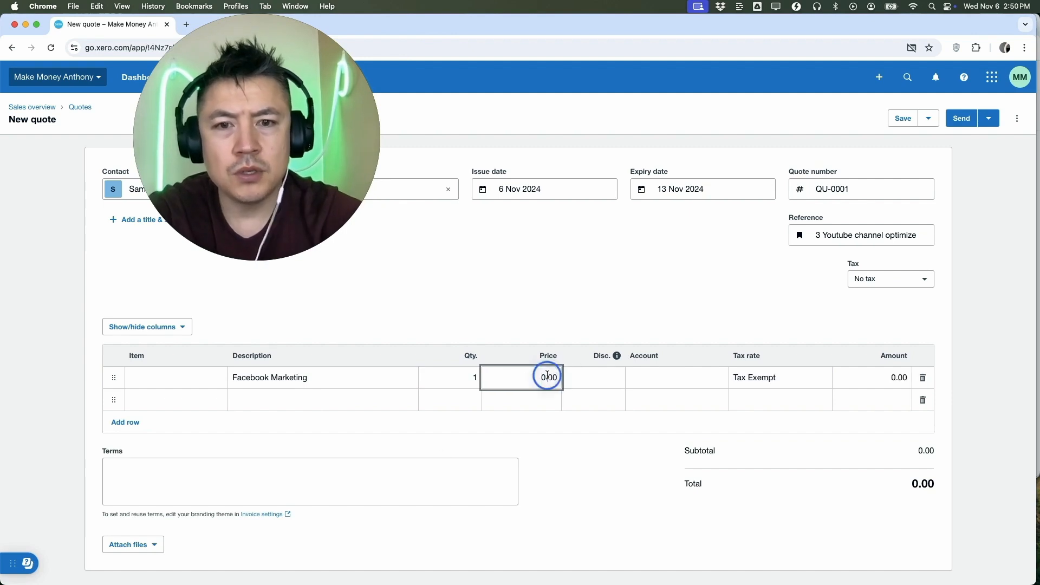
pyautogui.write('2500')
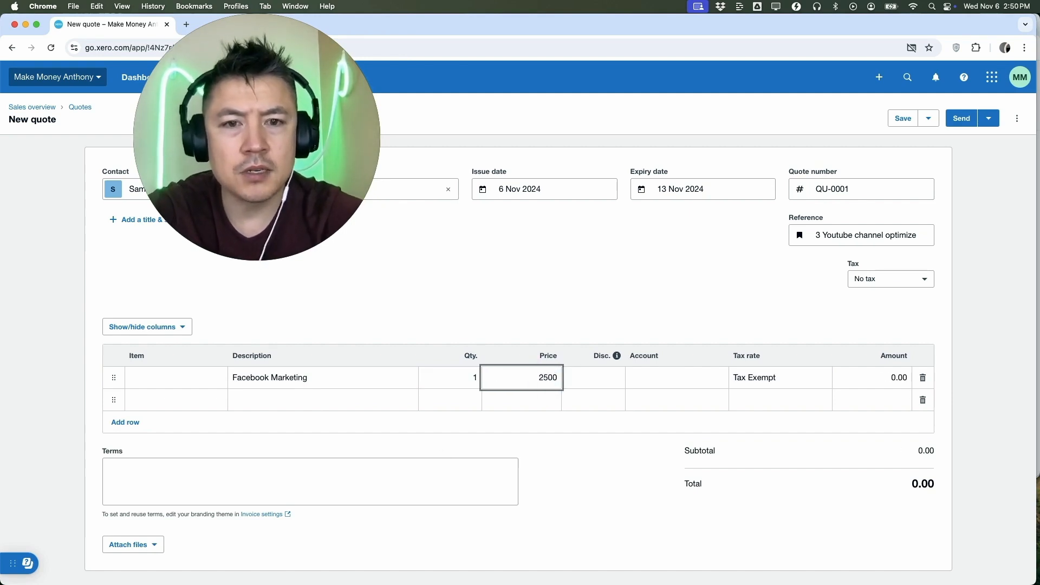
pyautogui.click(603, 379)
pyautogui.click(668, 378)
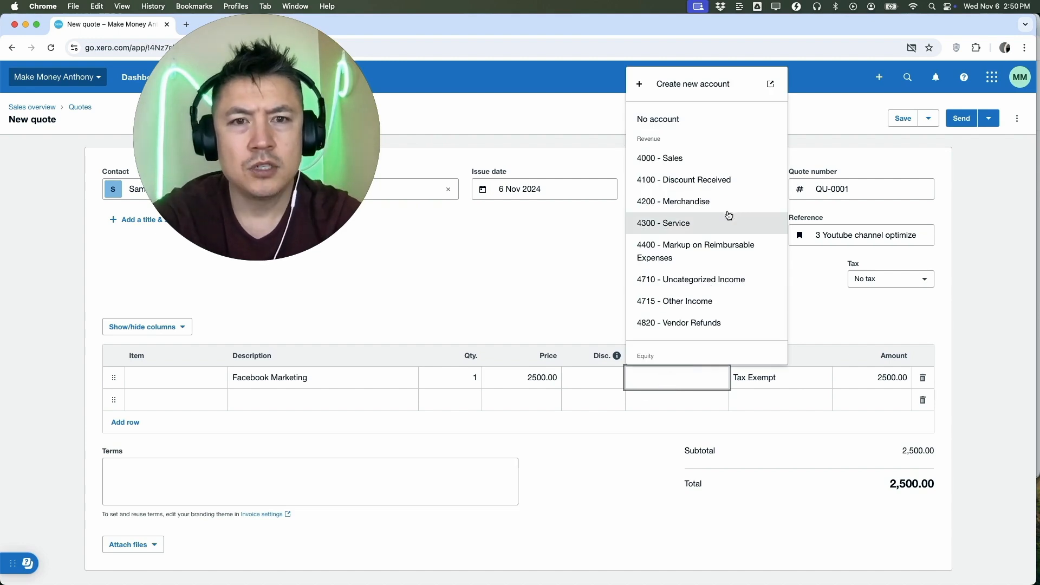
pyautogui.click(689, 160)
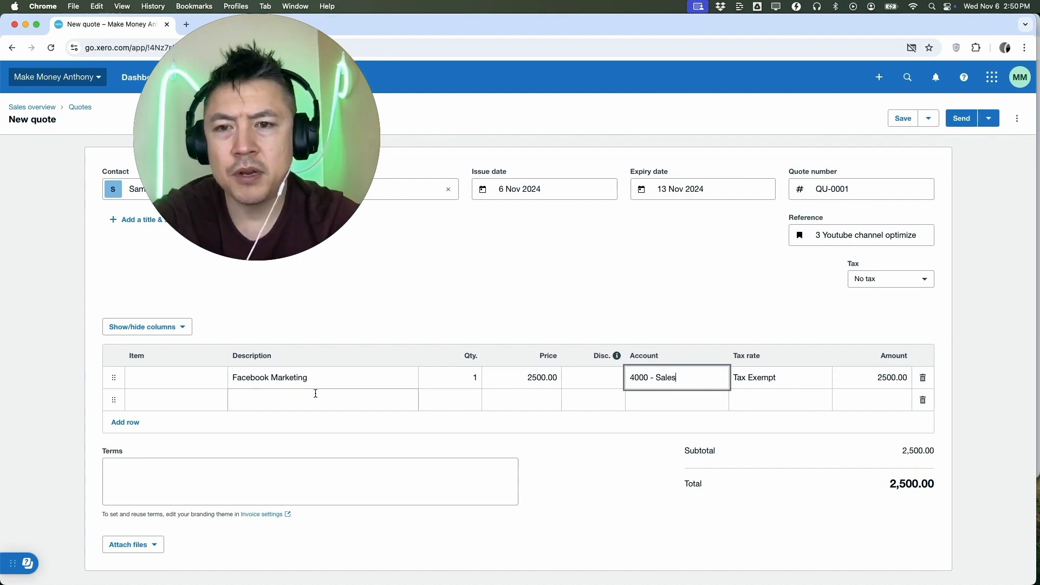
# Fill in the second line item with description "Youtube Marketing", quantity 1, price 2500, discount 1500 and account 4000 - Sales.
pyautogui.click(277, 403)
pyautogui.write('Youtu')
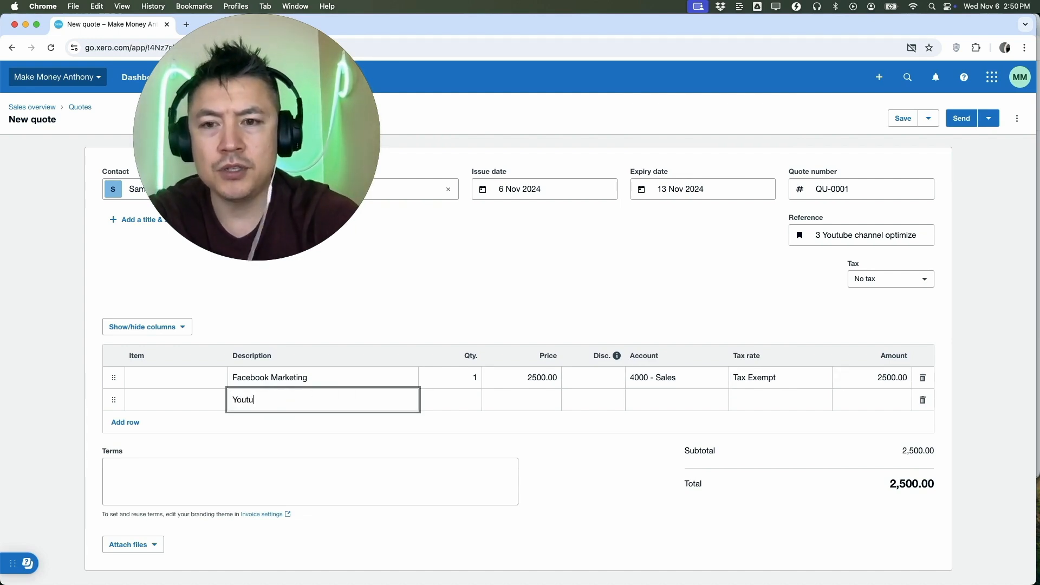
pyautogui.write('be marketing')
pyautogui.click(441, 399)
pyautogui.write('1')
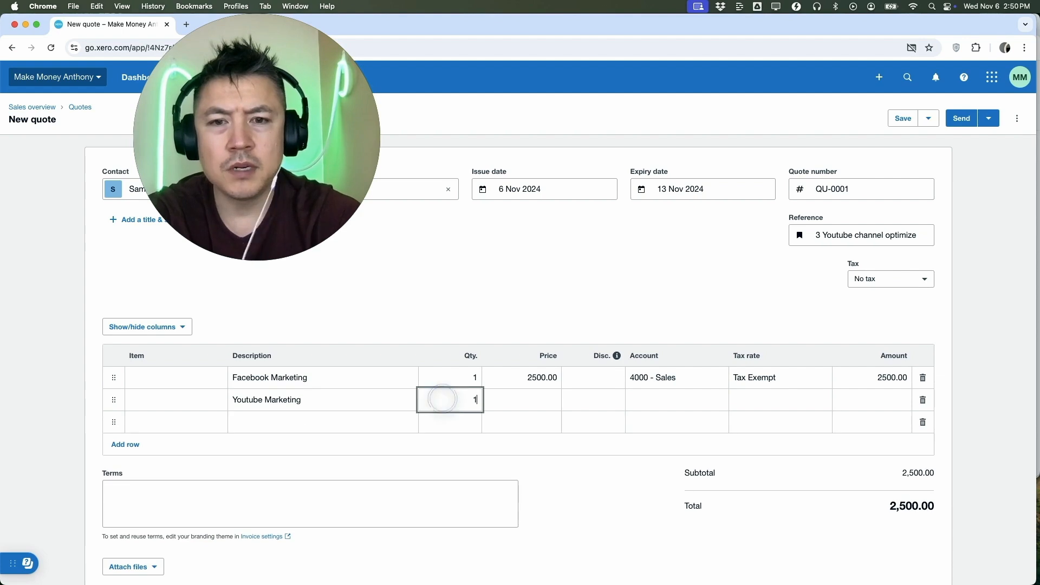
pyautogui.click(509, 398)
pyautogui.write('2500')
pyautogui.click(597, 395)
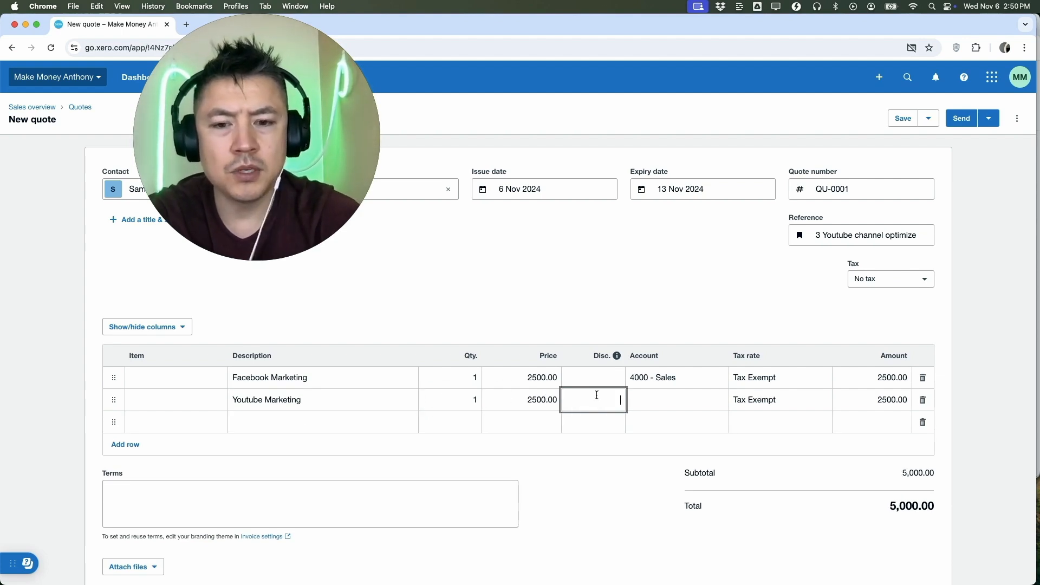
pyautogui.write('1500')
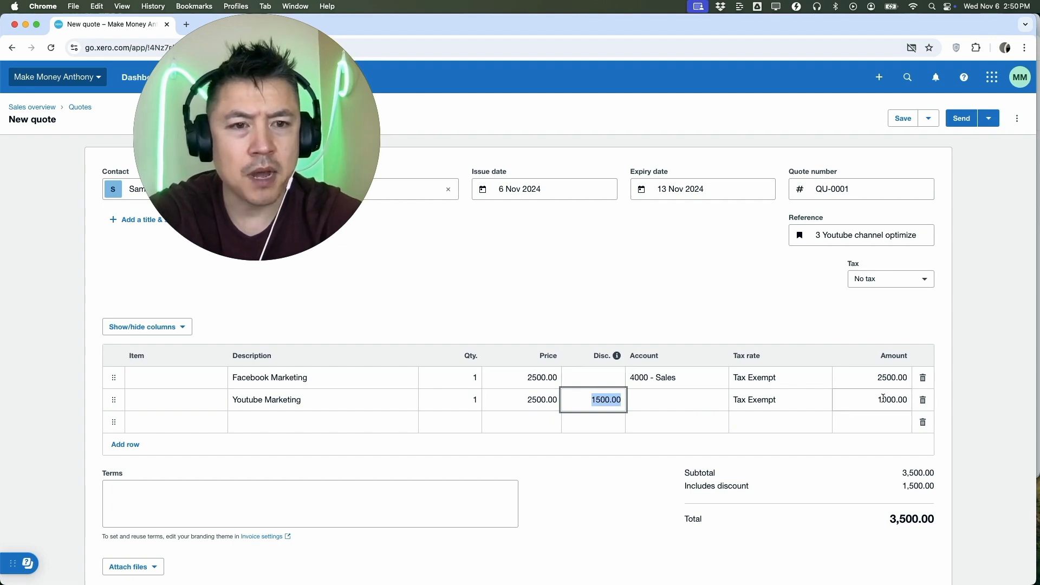
pyautogui.click(677, 401)
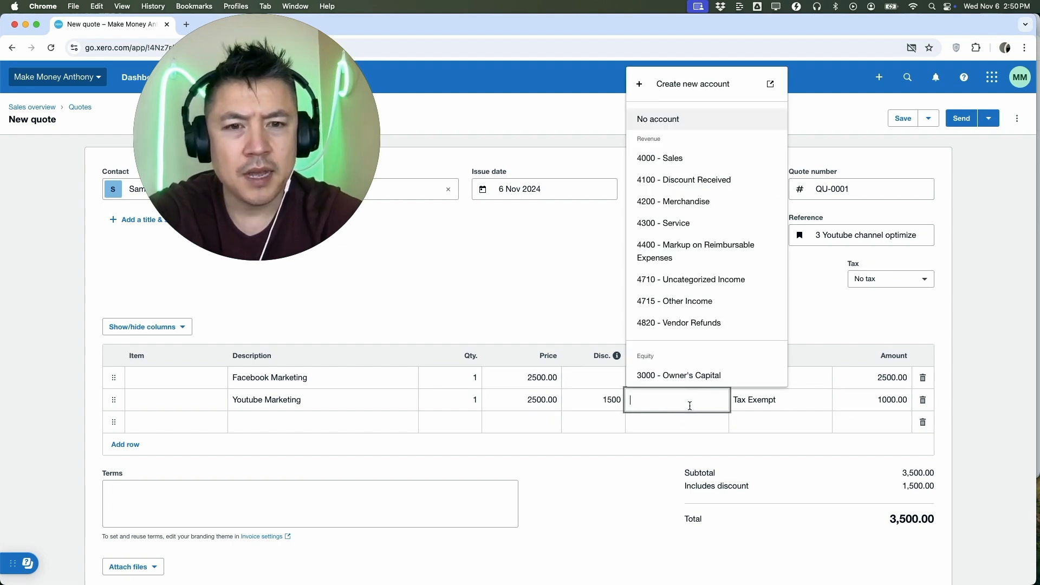
pyautogui.click(677, 169)
# Enter the quote terms "Payment by check or cash, not credit card. Credit card is 3% more.".
pyautogui.click(217, 491)
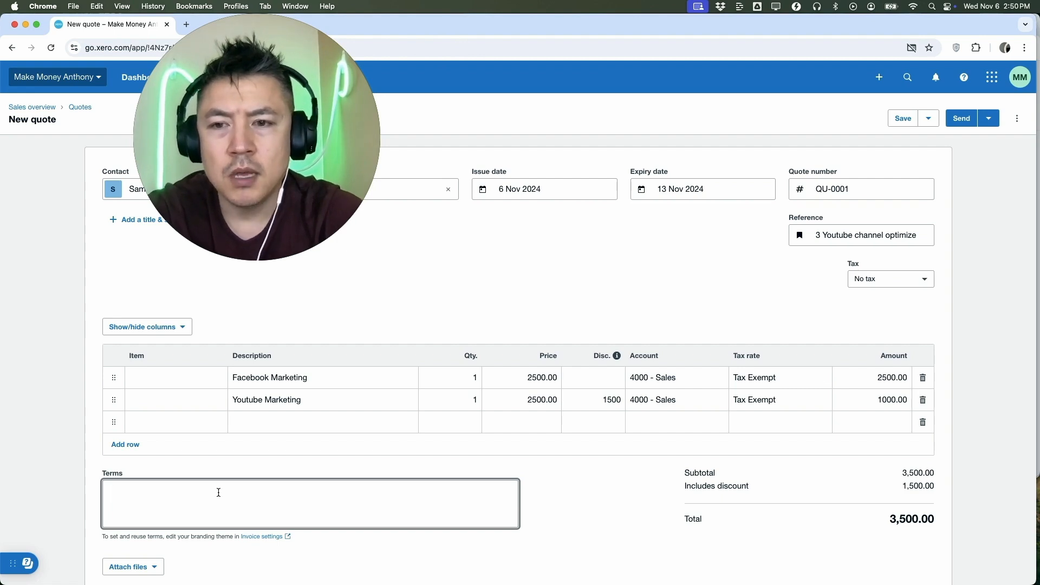
pyautogui.write('Payment by check or cash, not credit card. Credit card is 3% more.')
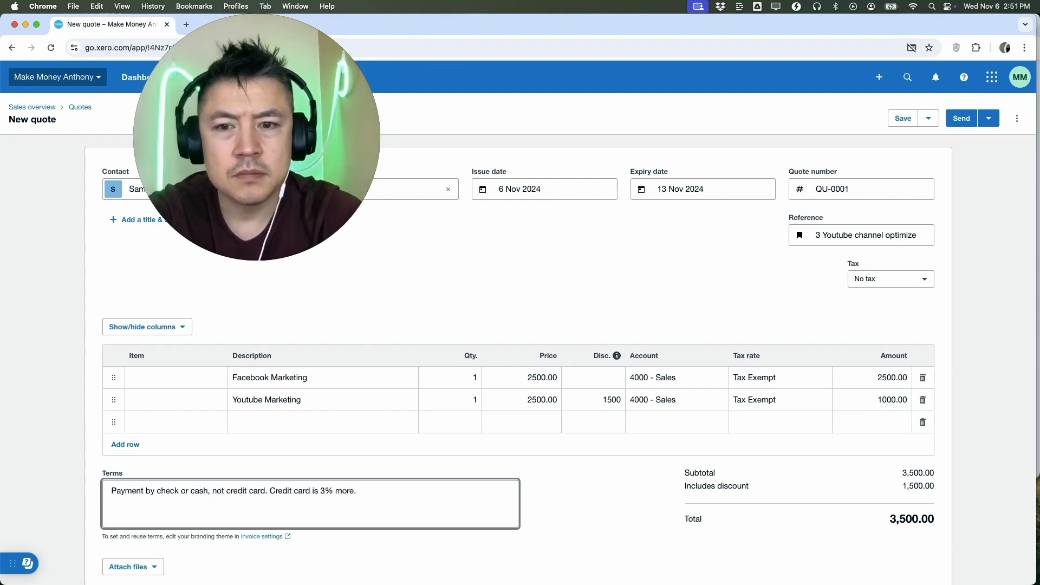
# Add to the terms "Channel access should be provided within 48 hours. This is for one company and 1 month service.".
pyautogui.write(' Channel access')
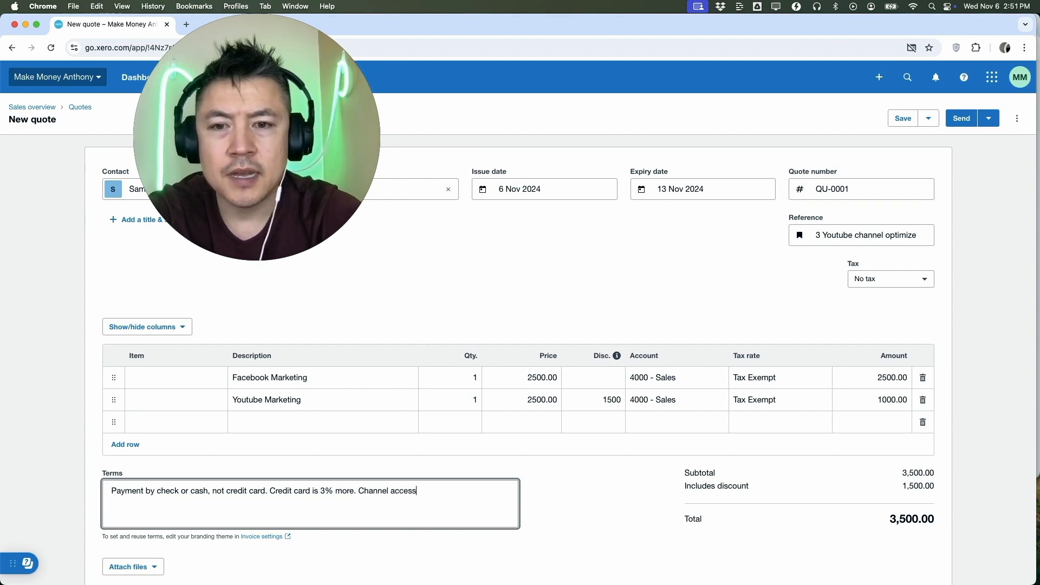
pyautogui.write(' should be provided within')
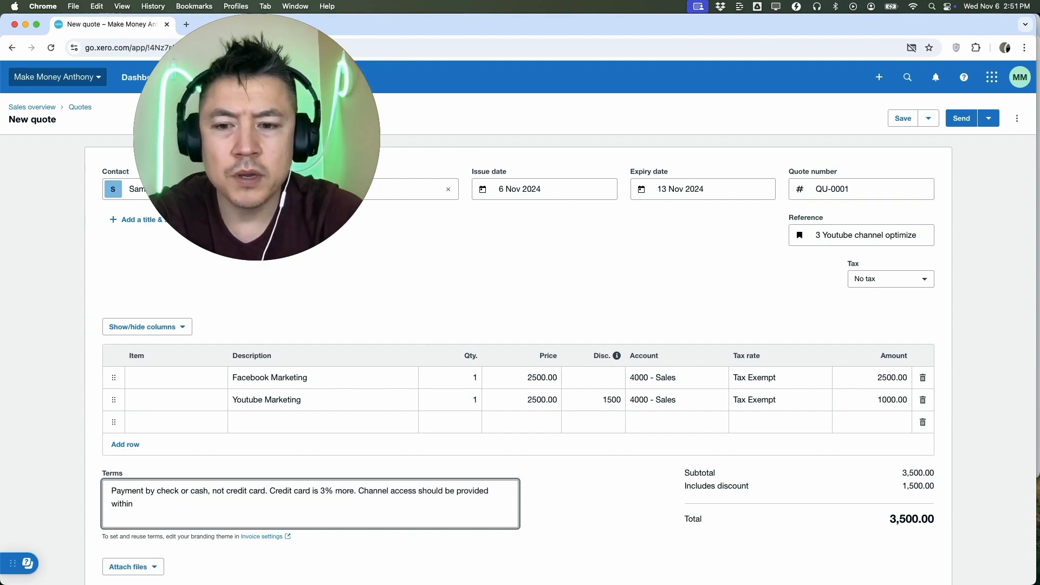
pyautogui.write(' 48 hours. This is for one company and 1 month service.')
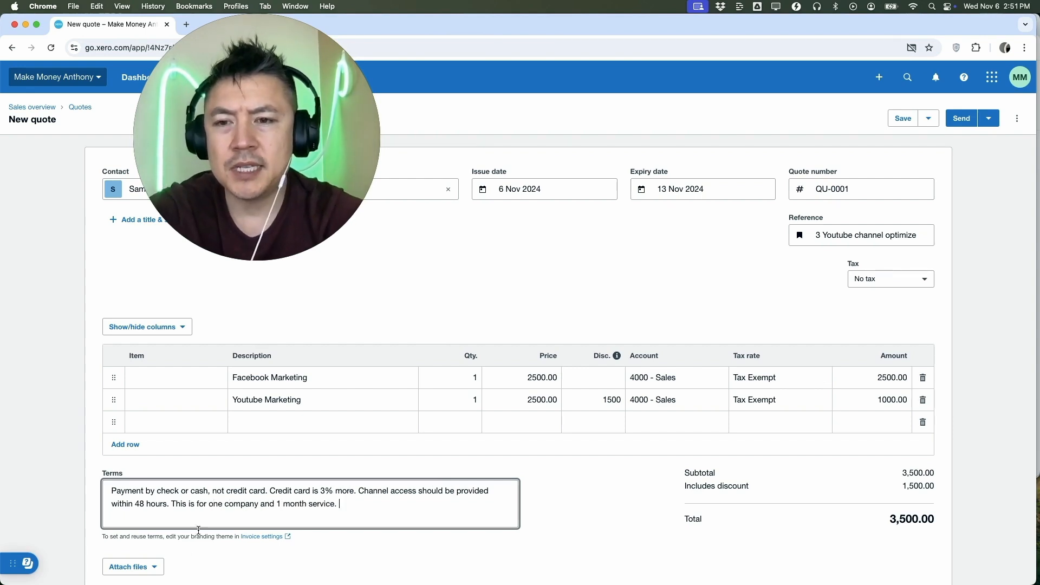
pyautogui.scroll(-1, 470, 502)
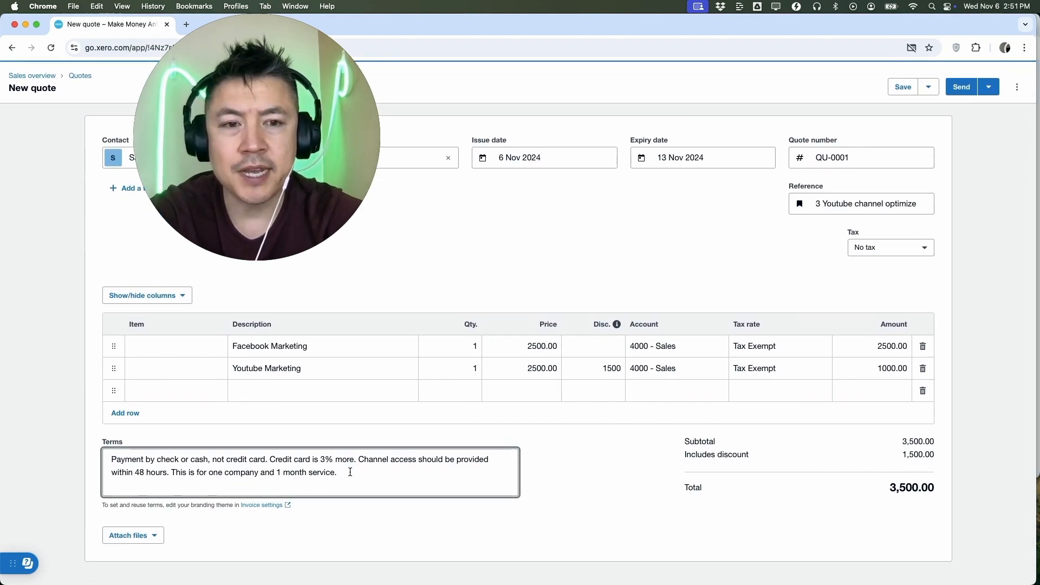
pyautogui.moveTo(350, 472); pyautogui.dragTo(89, 441)
pyautogui.click(542, 423)
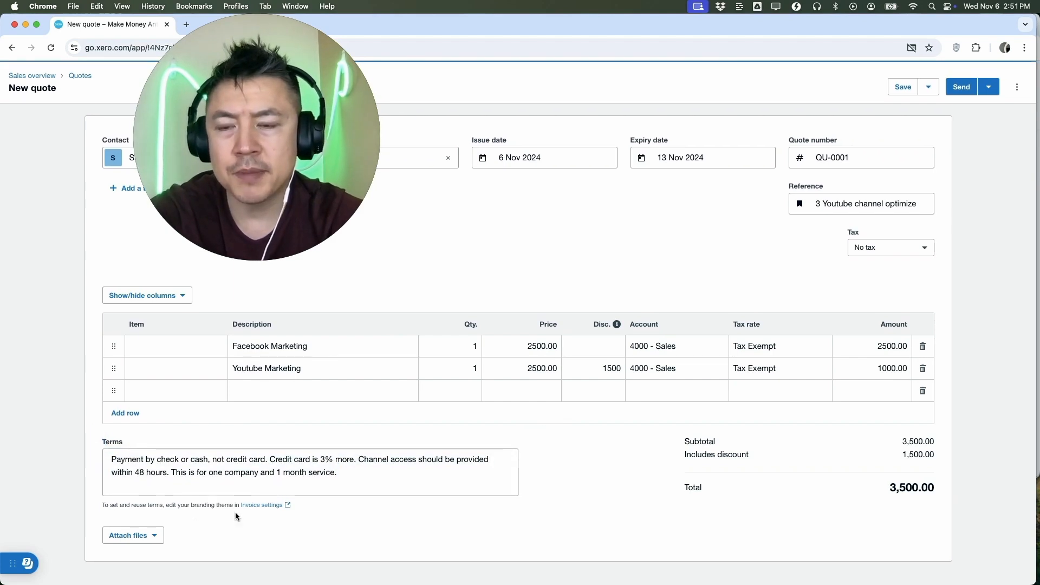
pyautogui.click(139, 541)
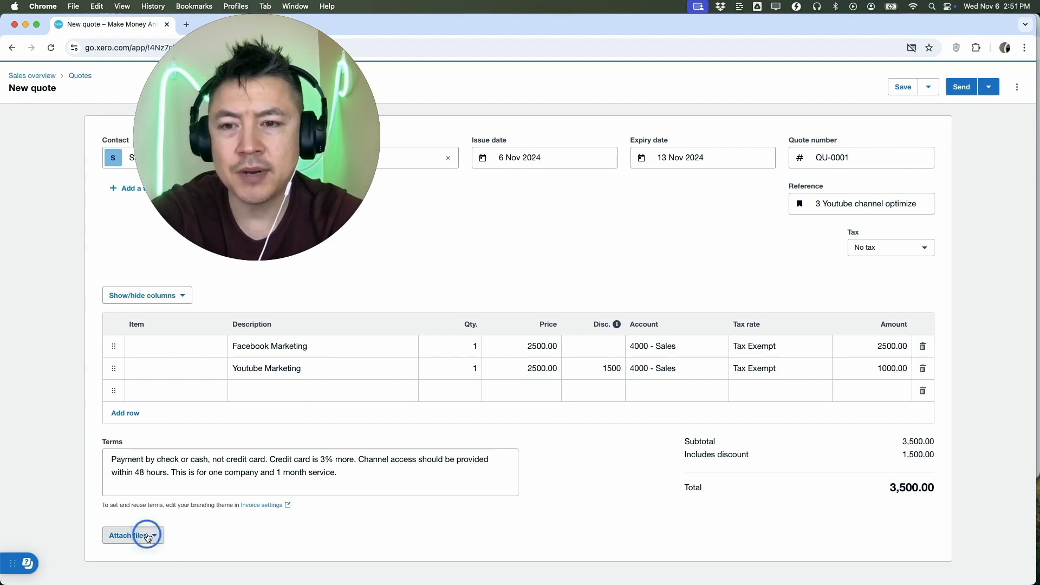
pyautogui.click(613, 525)
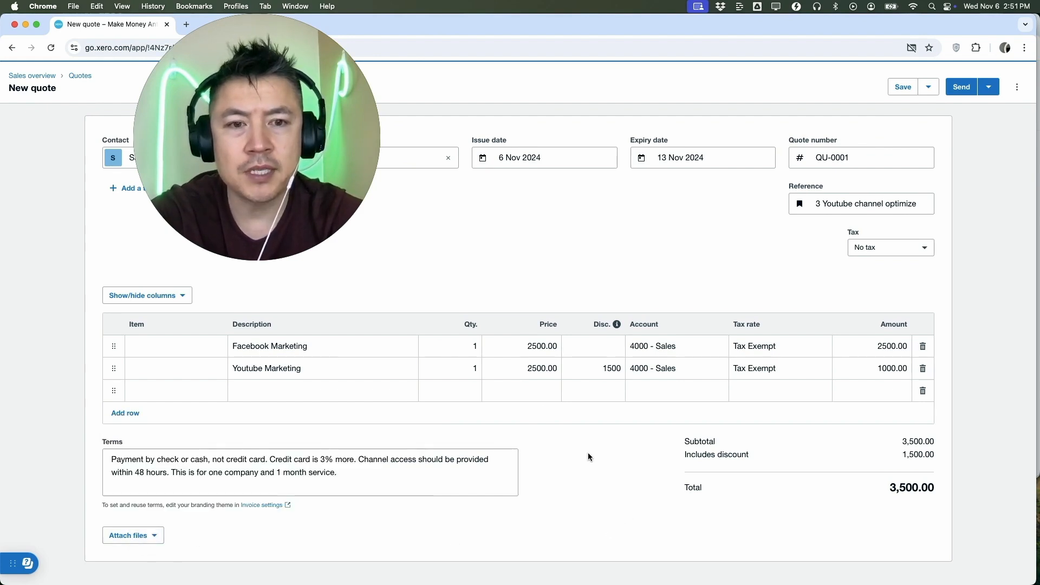
pyautogui.scroll(2, 585, 458)
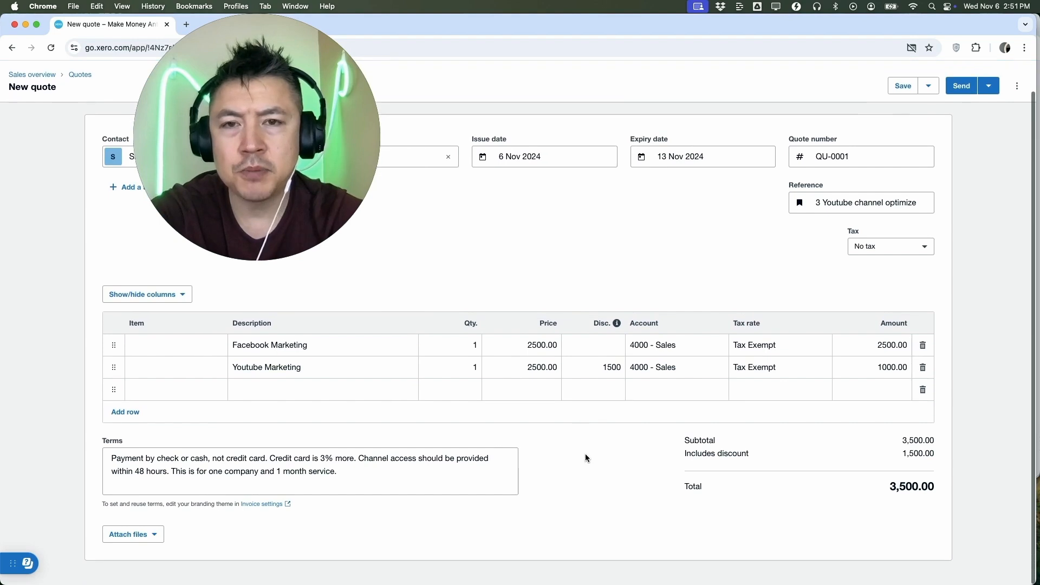
pyautogui.scroll(-2, 586, 458)
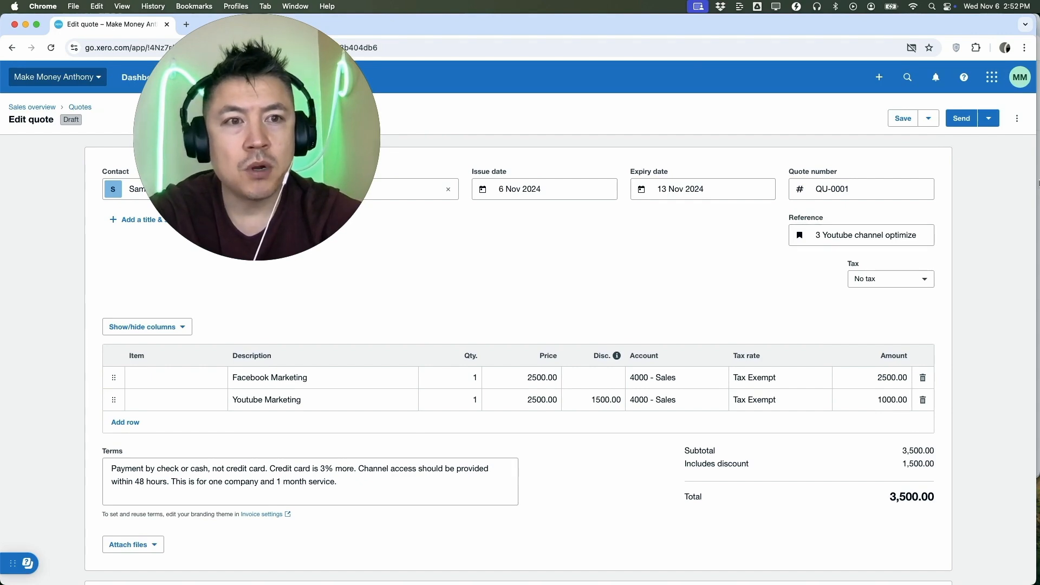
pyautogui.click(1017, 118)
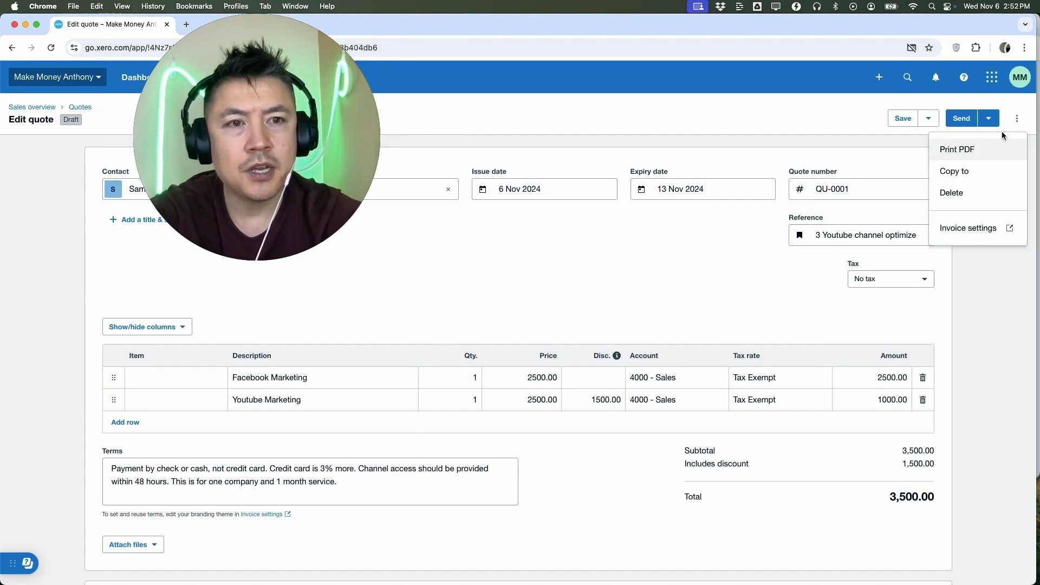
pyautogui.click(679, 276)
# Start sending the quote by email and review the full default message.
pyautogui.click(962, 118)
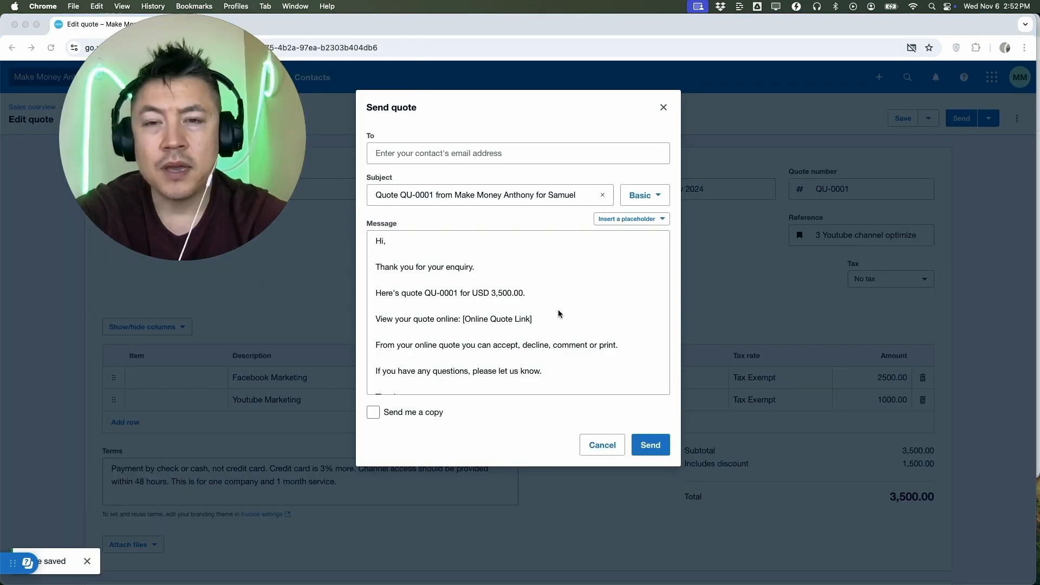
pyautogui.scroll(-1, 559, 314)
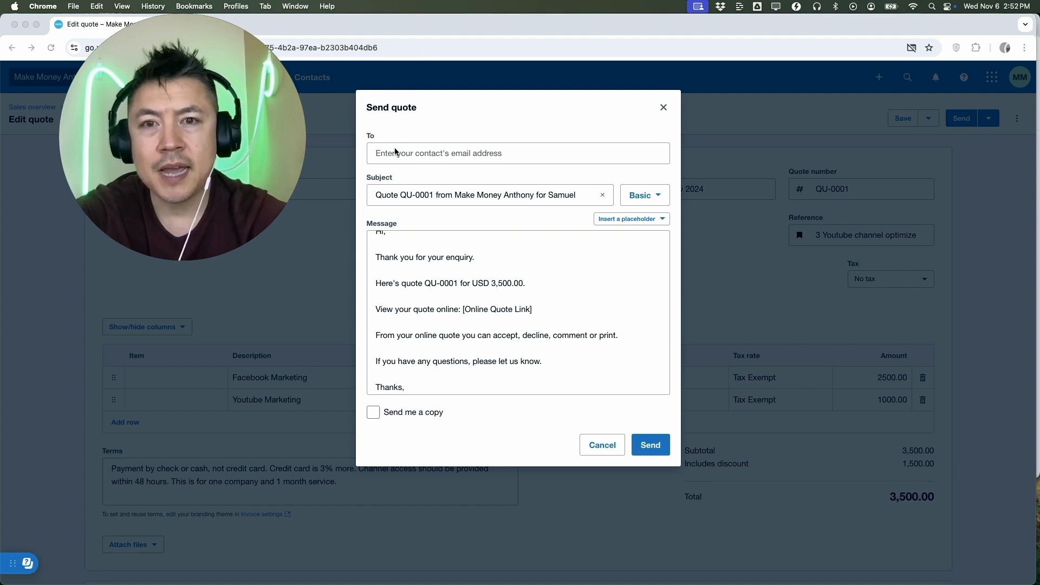
pyautogui.scroll(-3, 534, 279)
pyautogui.scroll(-1, 532, 286)
pyautogui.scroll(5, 532, 286)
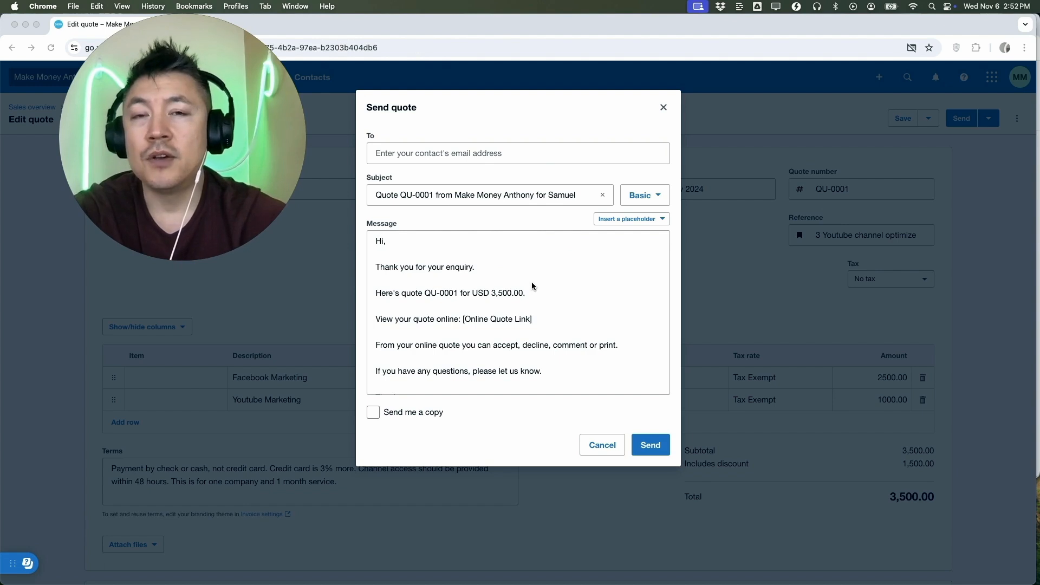